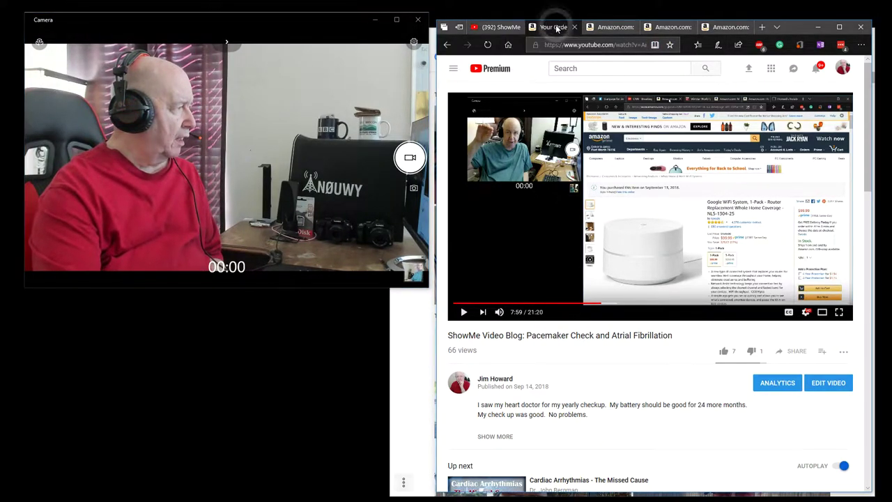
# - Glance at the Google WiFi order, then show the Homall red gaming chair page (bought September 14, 2018)
pyautogui.click(604, 29)
pyautogui.click(658, 26)
pyautogui.scroll(-1, 698, 253)
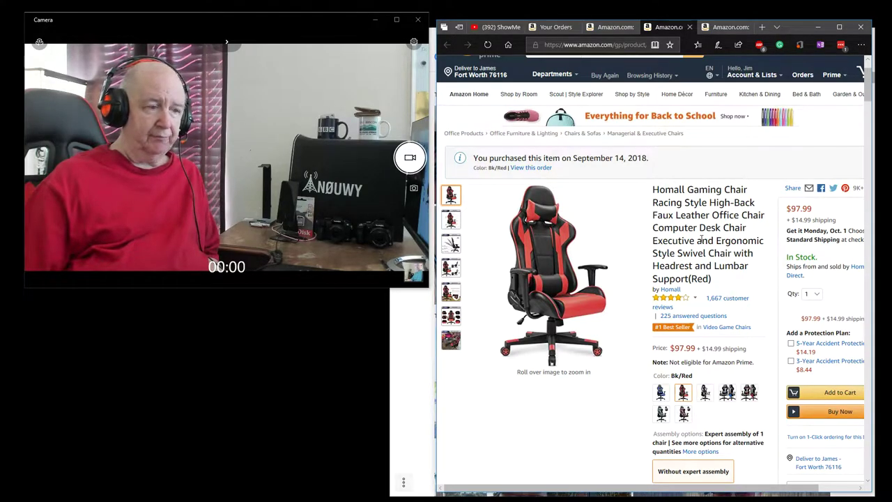
# - Show the Furmax chair page, then set the camera photo resolution to 1.4MP 16:9 (1600x896)
pyautogui.moveTo(450, 292)
pyautogui.click(722, 28)
pyautogui.click(414, 43)
pyautogui.click(416, 140)
pyautogui.click(329, 154)
pyautogui.click(416, 142)
pyautogui.scroll(-2, 365, 204)
pyautogui.scroll(-2, 366, 204)
pyautogui.scroll(-1, 365, 206)
pyautogui.scroll(-1, 364, 206)
pyautogui.scroll(4, 364, 209)
pyautogui.click(351, 104)
pyautogui.click(224, 165)
pyautogui.moveTo(605, 310)
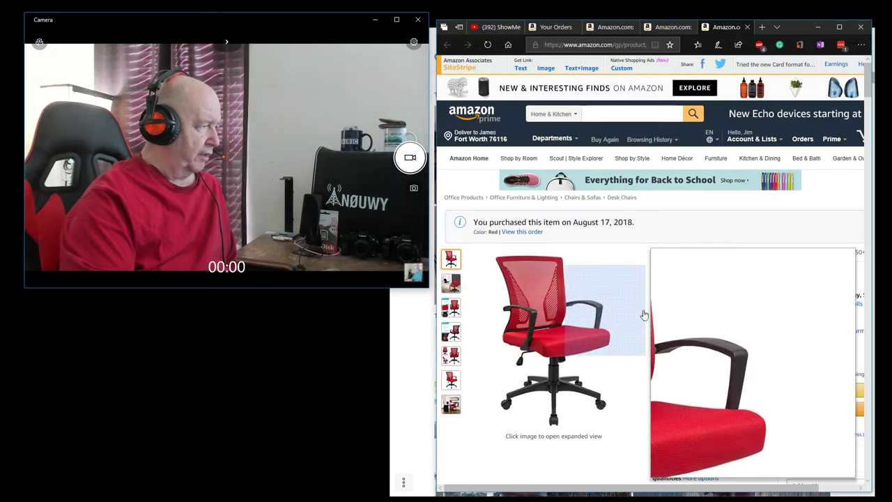
# - Move the Furmax tab one place left, show Google WiFi System, and shove the browser right
pyautogui.moveTo(725, 26); pyautogui.dragTo(675, 29)
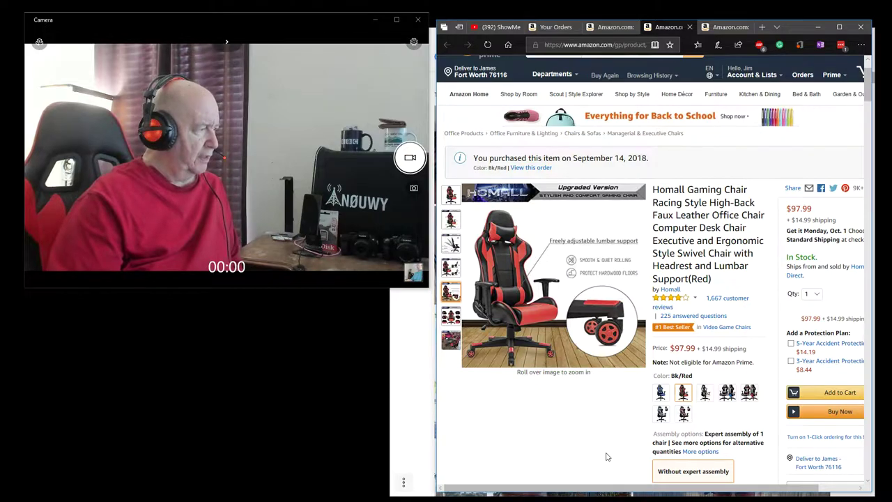
pyautogui.click(610, 32)
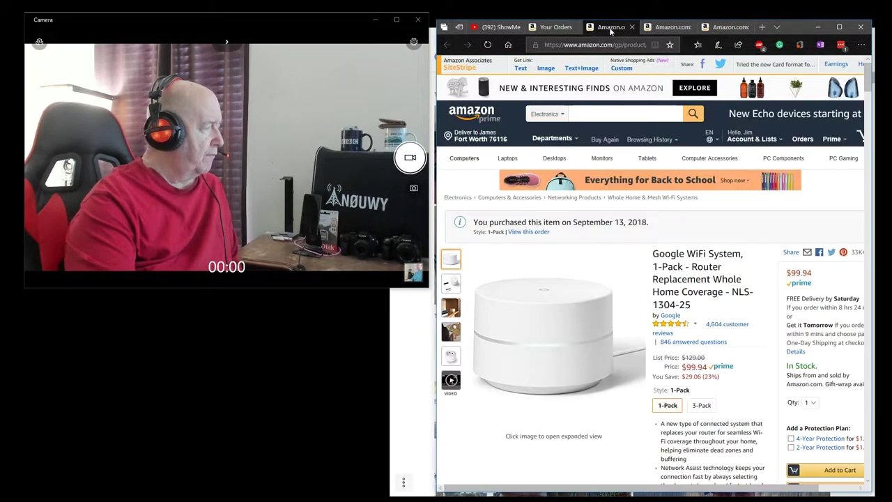
pyautogui.moveTo(798, 28)
pyautogui.mouseDown()
pyautogui.moveTo(891, 30)
pyautogui.moveTo(805, 45)
pyautogui.mouseUp()
# - Show the pacemaker vlog, later cycle the chair tabs and move the WiFi window aside
pyautogui.click(496, 44)
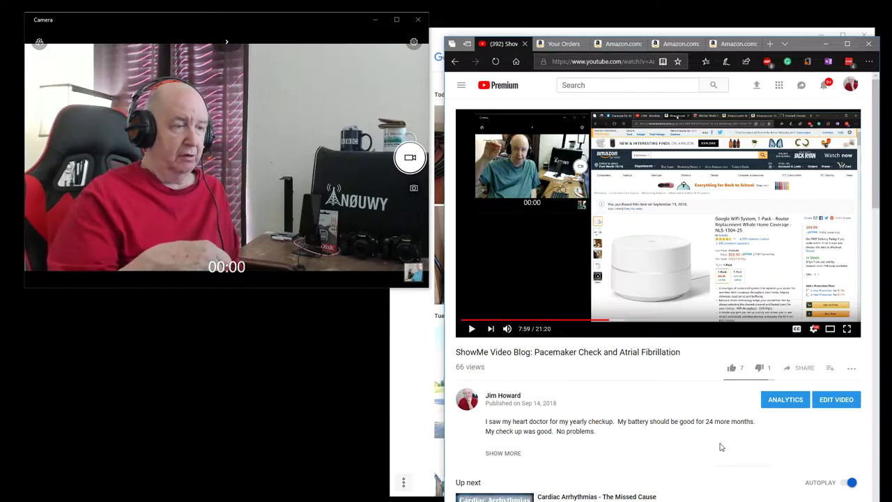
pyautogui.click(683, 46)
pyautogui.click(718, 48)
pyautogui.click(625, 46)
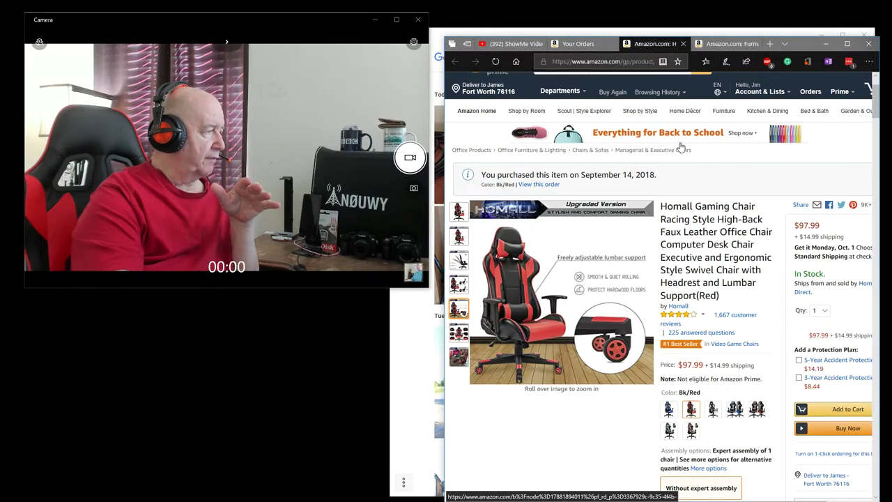
pyautogui.hotkey('alt', 'Tab')
pyautogui.moveTo(360, 22)
pyautogui.mouseDown()
pyautogui.moveTo(809, 41)
pyautogui.moveTo(750, 25)
pyautogui.mouseUp()
# - Reposition the Google WiFi System window beside the webcam, finishing with a slight nudge left
pyautogui.moveTo(629, 24)
pyautogui.mouseDown()
pyautogui.moveTo(669, 33)
pyautogui.moveTo(651, 41)
pyautogui.mouseUp()
pyautogui.moveTo(652, 40)
pyautogui.mouseDown()
pyautogui.moveTo(891, 110)
pyautogui.moveTo(623, 53)
pyautogui.moveTo(627, 23)
pyautogui.mouseUp()
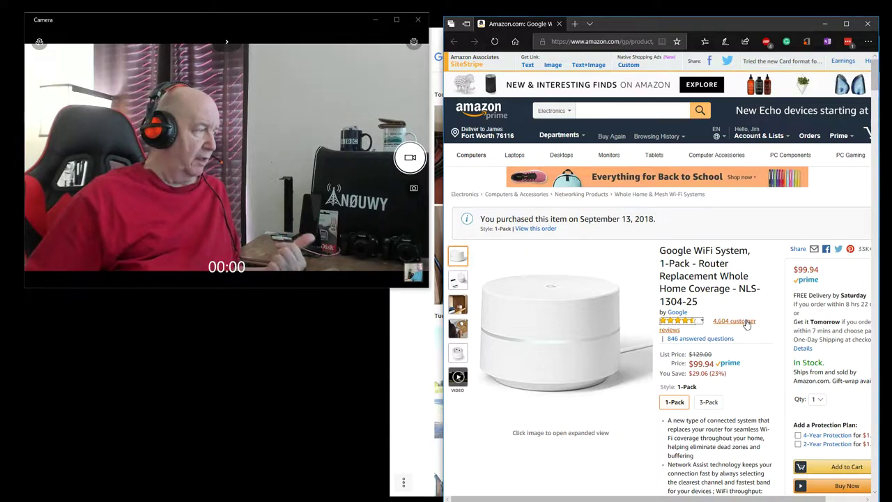
pyautogui.moveTo(691, 24); pyautogui.dragTo(677, 21)
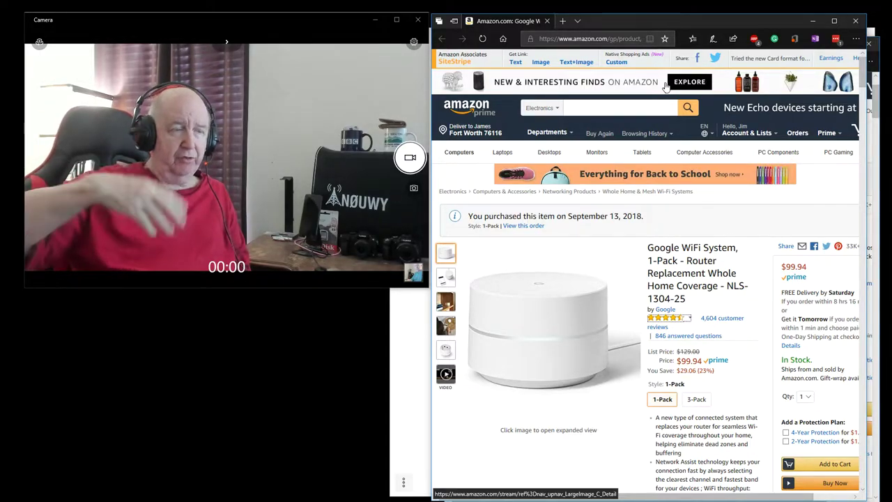
# - Close the WiFi page and view the ARRIS modem photo with its Fort Worth details
pyautogui.click(812, 21)
pyautogui.click(406, 322)
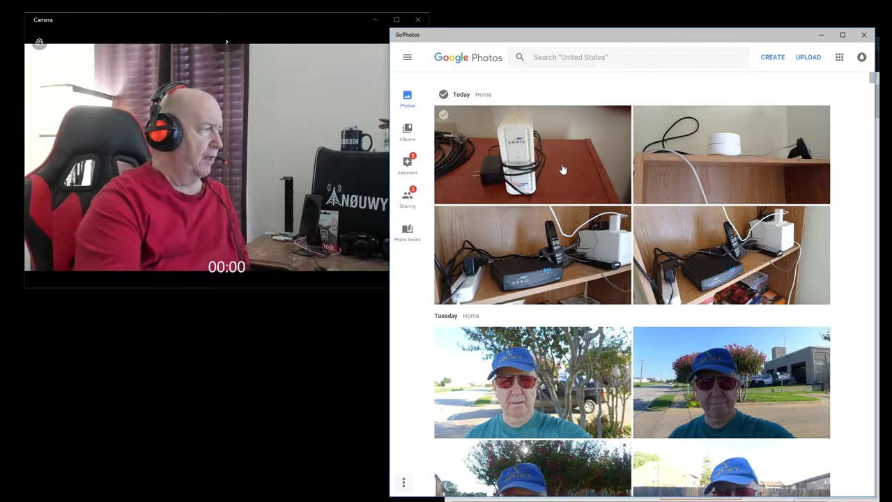
pyautogui.click(557, 276)
pyautogui.click(408, 62)
pyautogui.click(557, 163)
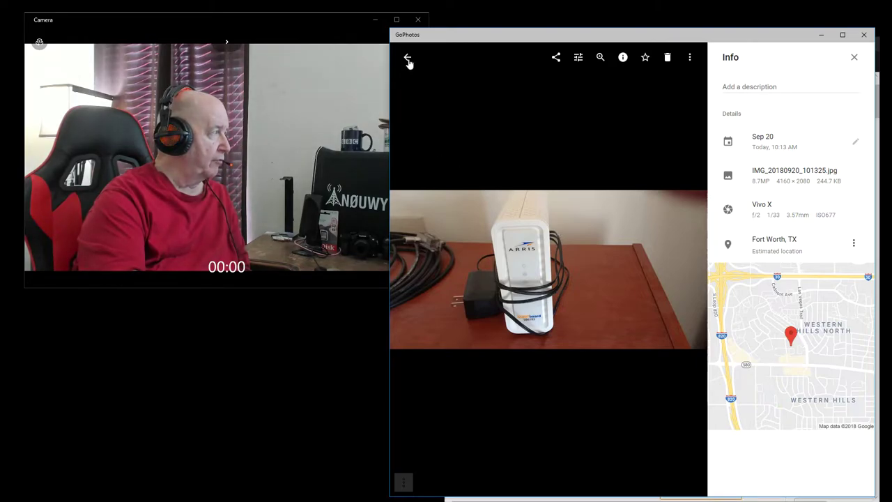
# - From the photo grid, open the white Google WiFi point shelf photo with its Fort Worth info
pyautogui.click(408, 59)
pyautogui.click(739, 148)
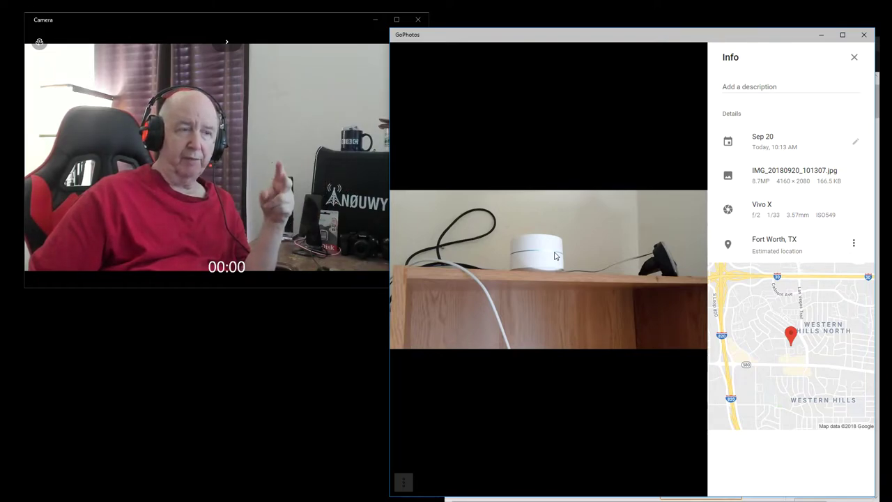
# - From the photo grid, open the black ARRIS router and cordless phone shelf photo with details
pyautogui.moveTo(418, 268)
pyautogui.click(409, 58)
pyautogui.click(720, 276)
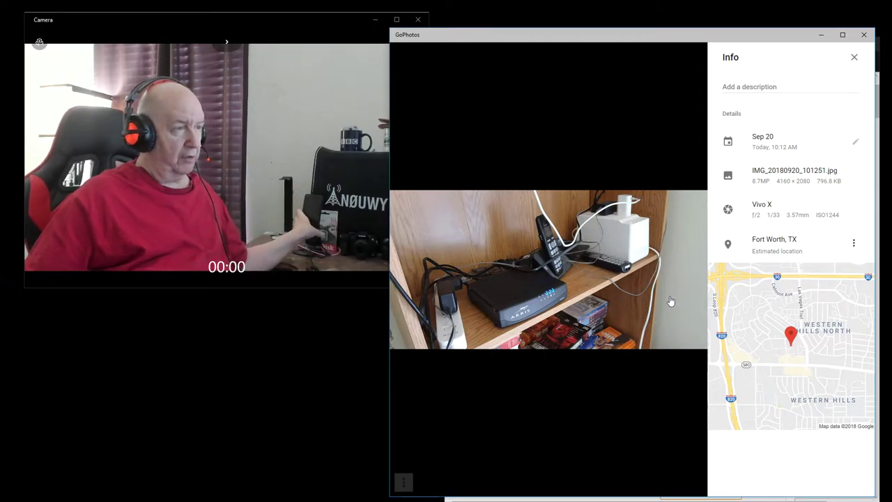
# - Minimize the photos, flip through the Your Orders and chair tabs, and return to the pacemaker vlog
pyautogui.moveTo(413, 94)
pyautogui.click(820, 35)
pyautogui.click(596, 44)
pyautogui.click(725, 44)
pyautogui.click(524, 44)
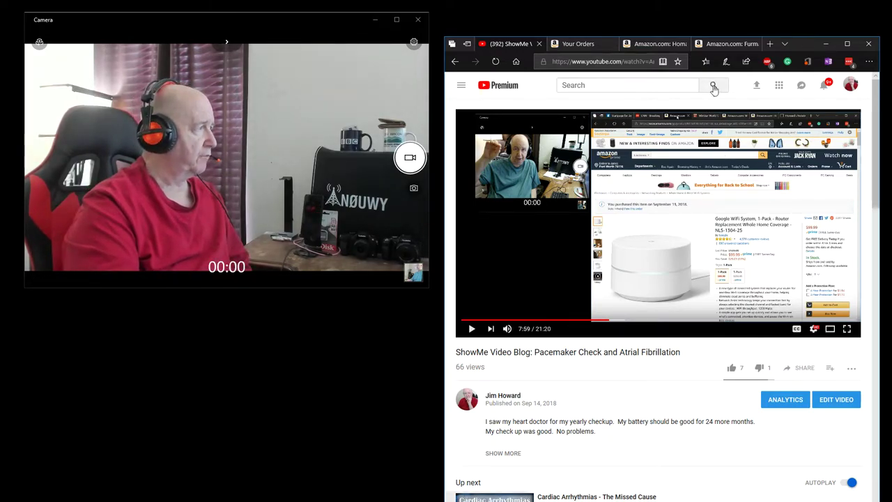
# - Show the Your Orders list with the September 15, 2018 outlet mount and wastebasket order
pyautogui.click(590, 46)
pyautogui.scroll(-1, 730, 273)
pyautogui.scroll(-1, 731, 273)
pyautogui.scroll(-1, 732, 273)
pyautogui.scroll(-1, 732, 273)
pyautogui.scroll(-2, 732, 273)
pyautogui.scroll(-2, 732, 273)
pyautogui.scroll(-1, 732, 273)
pyautogui.scroll(-1, 732, 273)
pyautogui.scroll(-1, 732, 273)
pyautogui.scroll(-1, 732, 273)
pyautogui.scroll(3, 732, 272)
pyautogui.scroll(3, 731, 271)
pyautogui.scroll(5, 732, 271)
pyautogui.scroll(-1, 732, 270)
pyautogui.scroll(-2, 732, 270)
pyautogui.scroll(-2, 732, 269)
pyautogui.scroll(-1, 732, 268)
pyautogui.scroll(2, 732, 267)
pyautogui.scroll(4, 729, 262)
pyautogui.scroll(1, 729, 258)
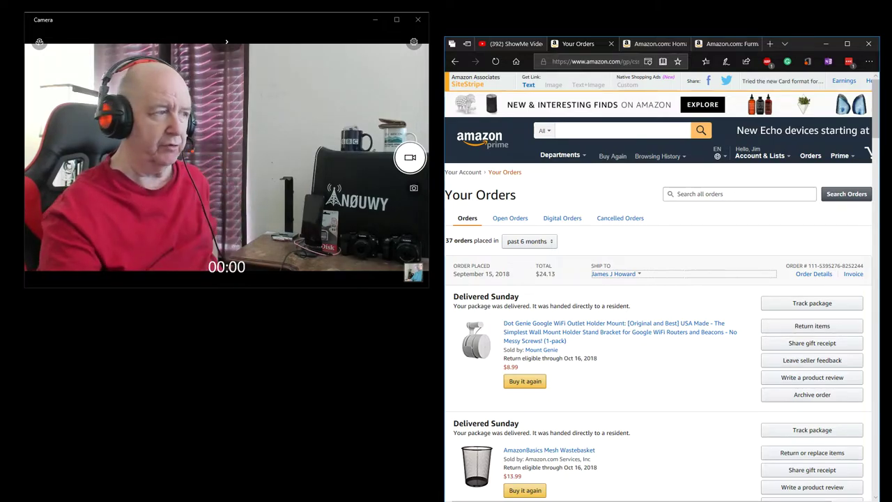
# - Cycle from the vlog tab through Your Orders to the Homall black-and-red gaming chair page
pyautogui.click(514, 46)
pyautogui.click(569, 45)
pyautogui.click(661, 45)
pyautogui.moveTo(458, 235)
pyautogui.moveTo(458, 284)
pyautogui.moveTo(458, 308)
pyautogui.moveTo(458, 260)
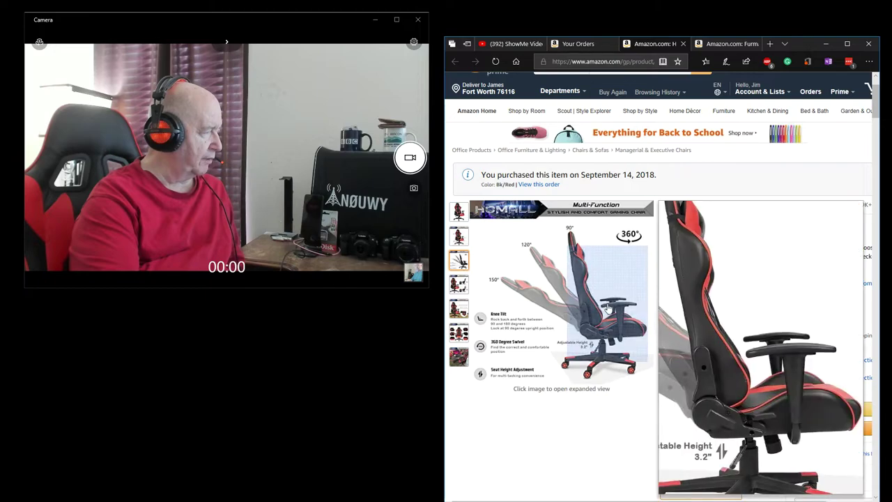
# - Move from Your Orders past the Homall chair tab to the red Furmax mesh chair page
pyautogui.click(587, 46)
pyautogui.click(651, 45)
pyautogui.click(718, 46)
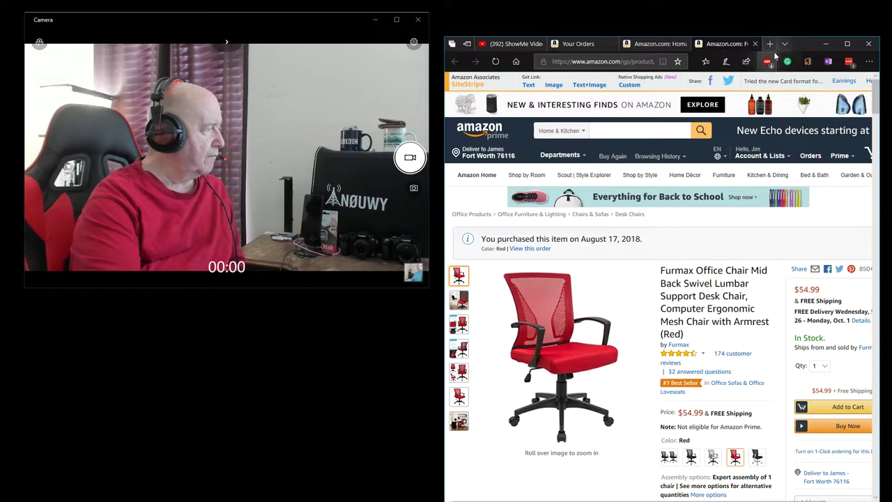